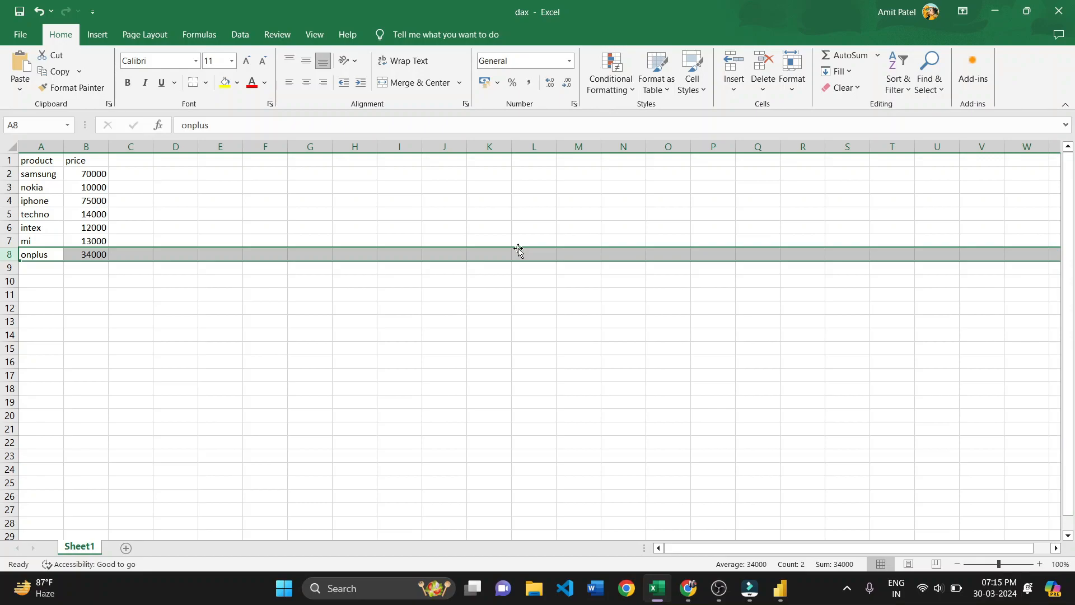
Examine the product and price columns on Sheet1 of the dax workbook
key(alt)
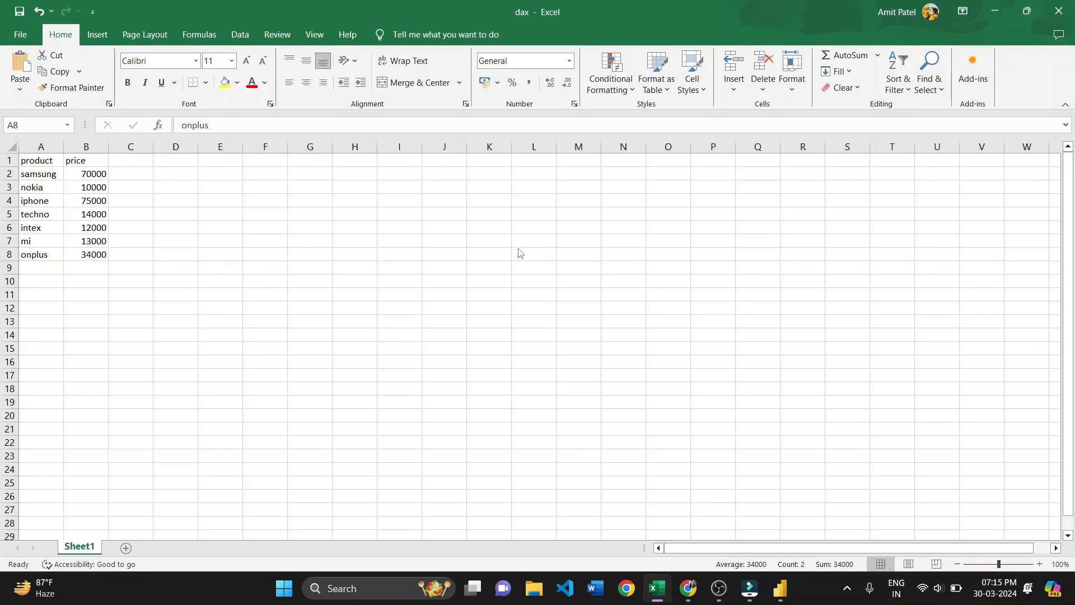
key(alt+Tab)
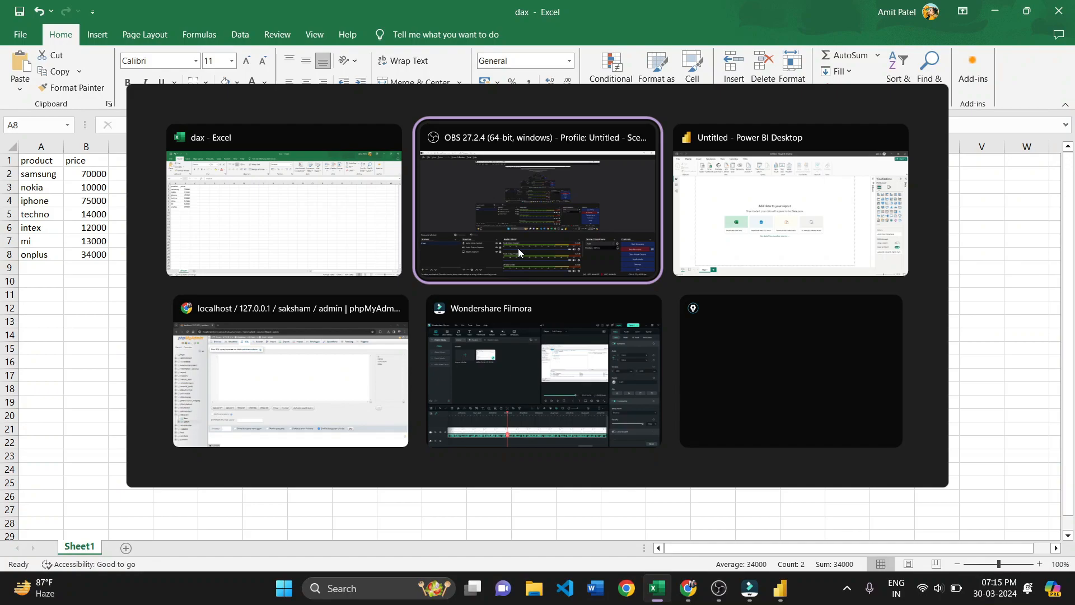
key(alt+Tab)
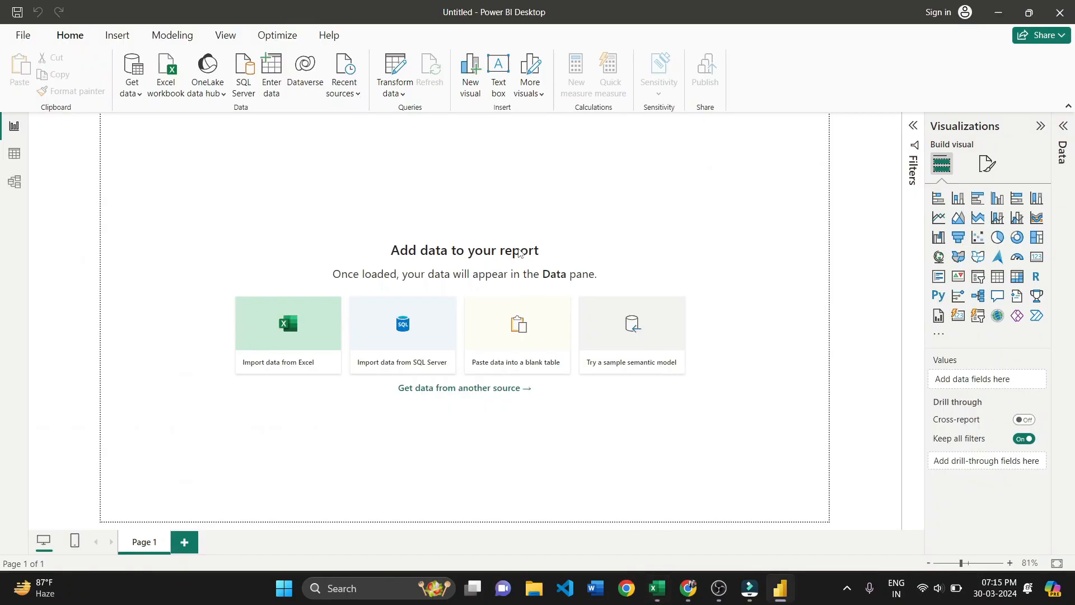
key(alt+Tab)
key(Tab)
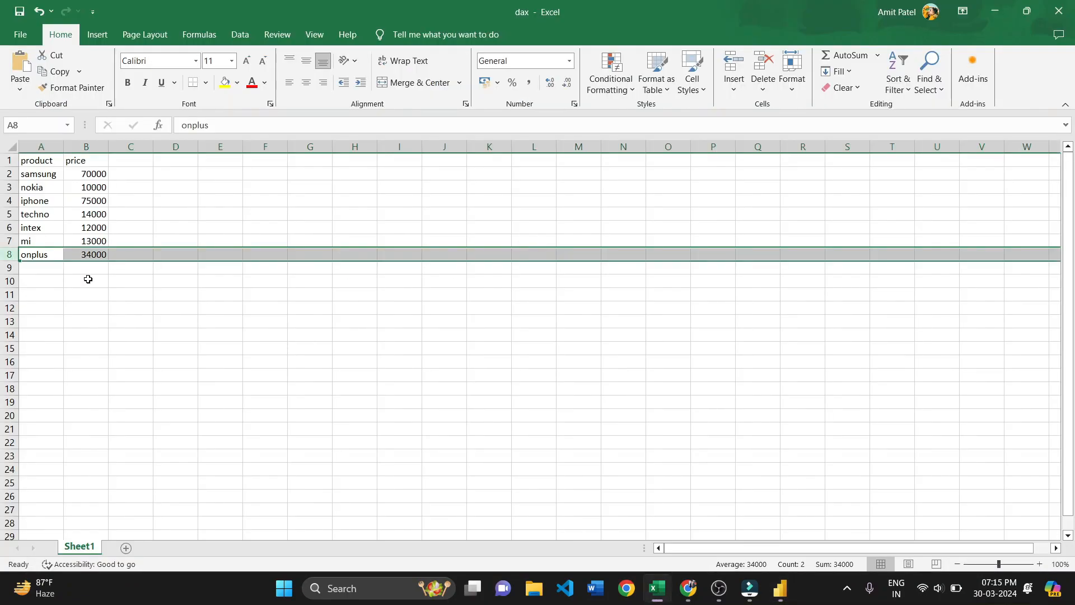
click(39, 162)
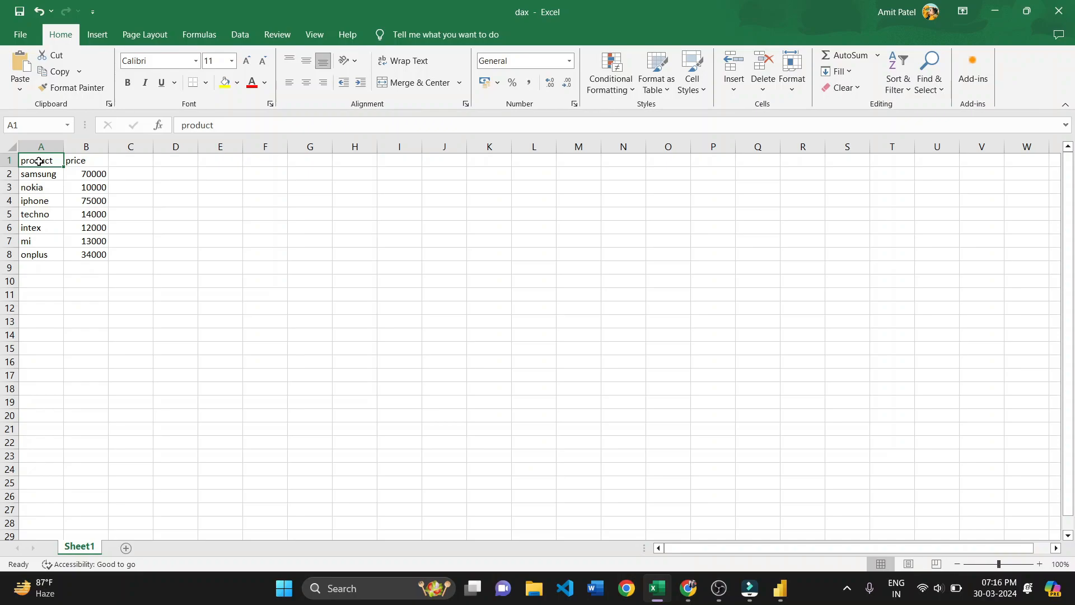
click(115, 160)
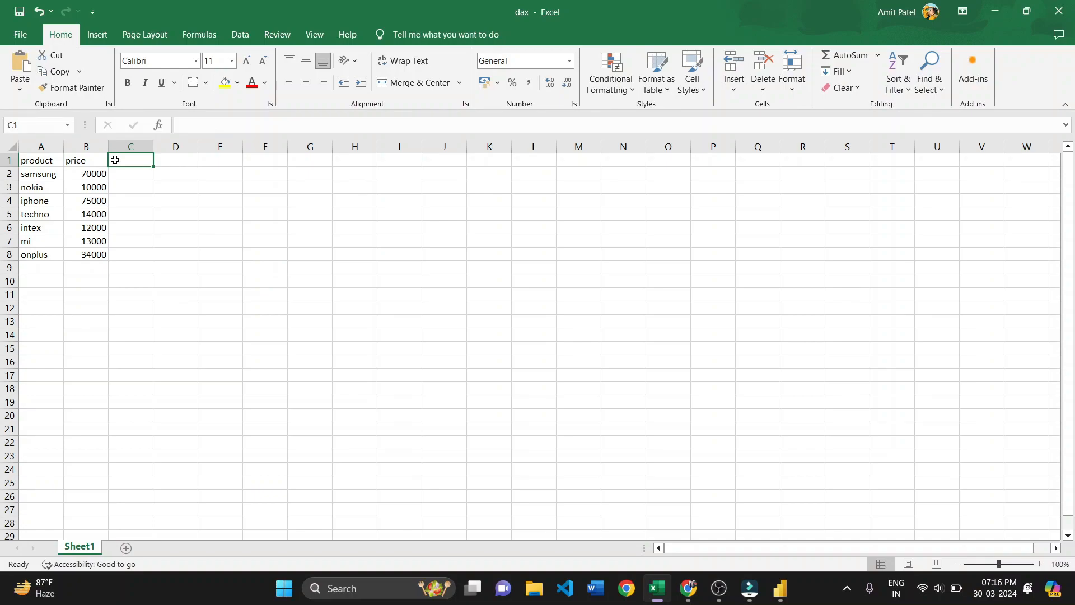
click(117, 173)
click(121, 193)
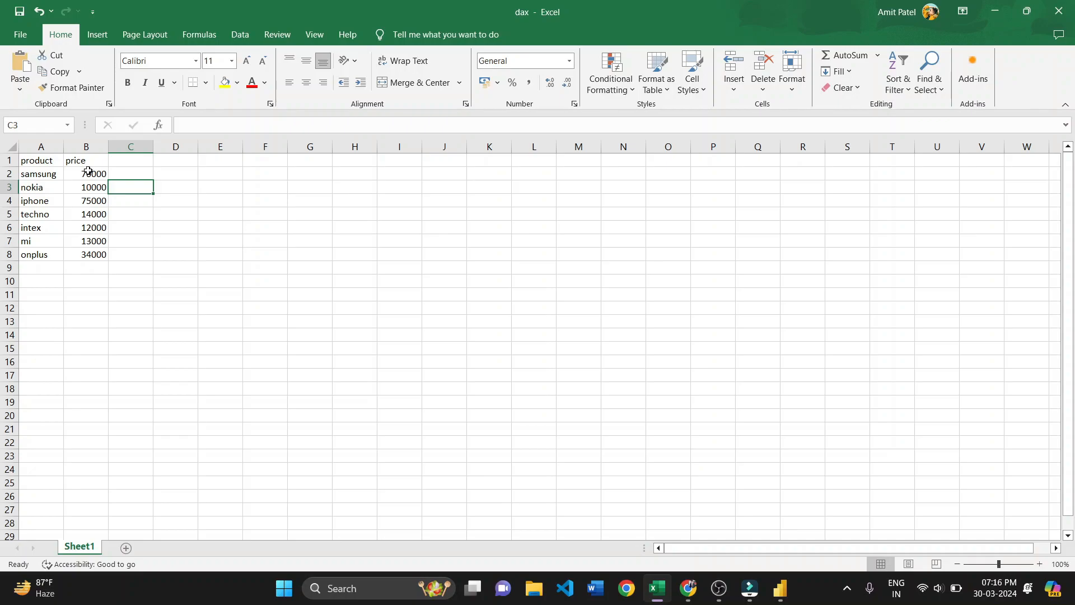
Switch to Power BI Desktop, load Sheet1 from the dax.xlsx workbook on the Desktop, and view the imported table
key(alt+Tab)
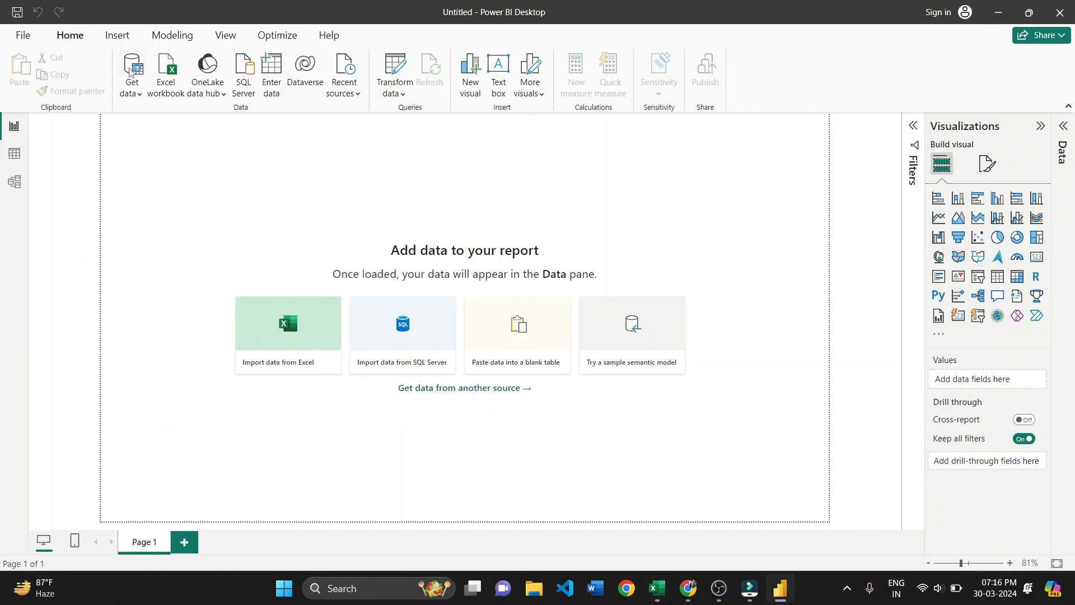
click(130, 71)
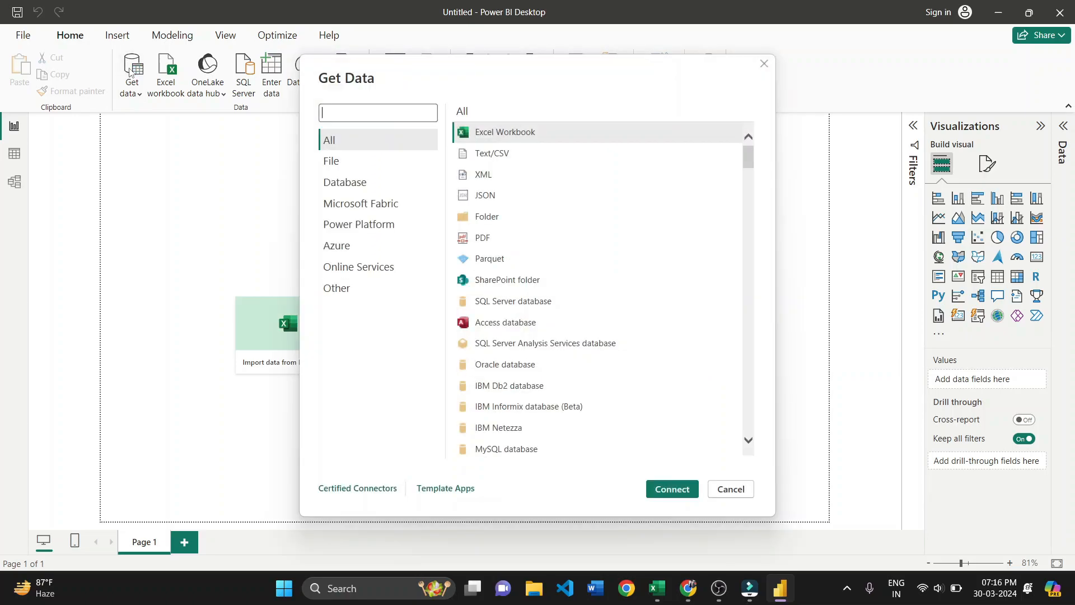
double_click(501, 137)
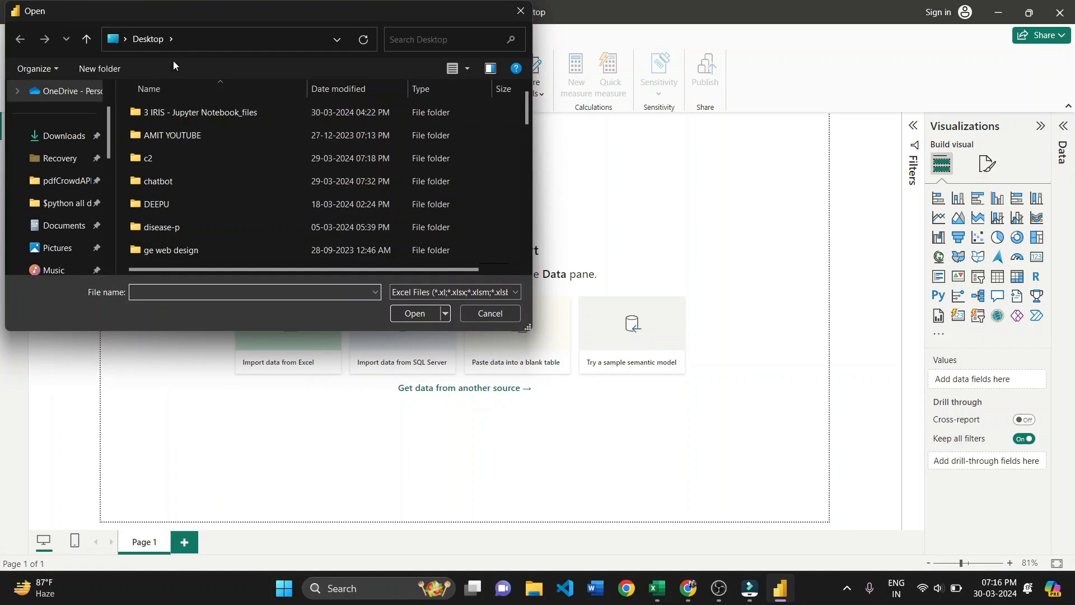
click(451, 39)
text(dax)
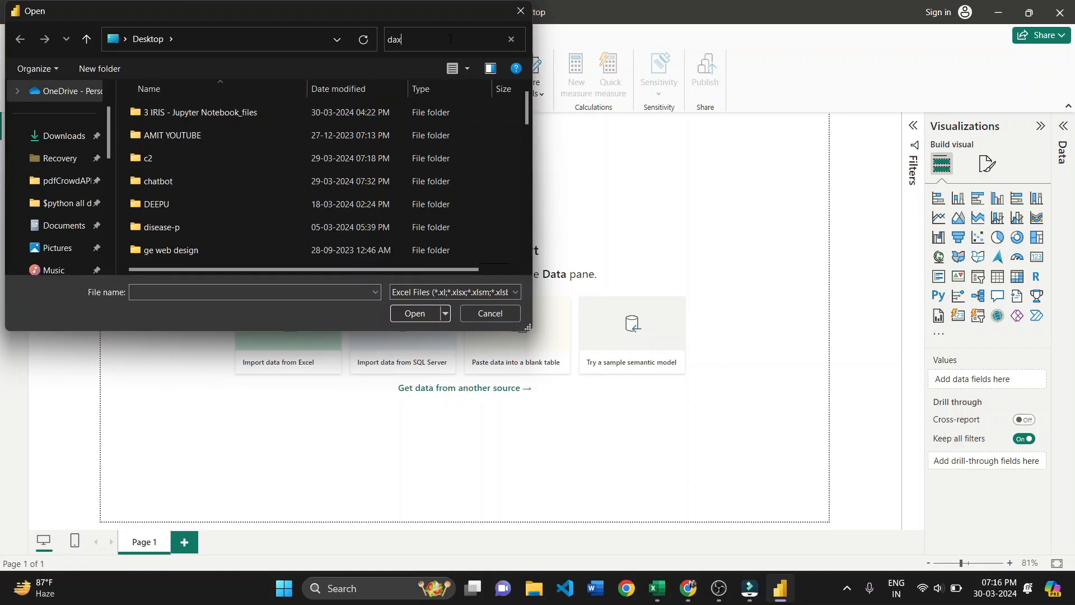
double_click(200, 107)
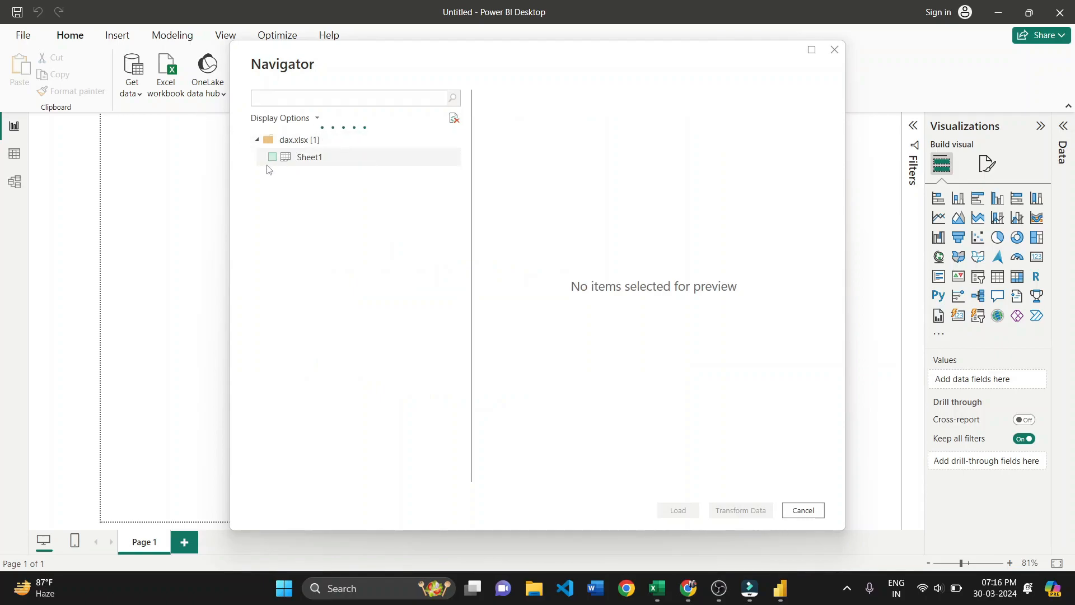
click(272, 157)
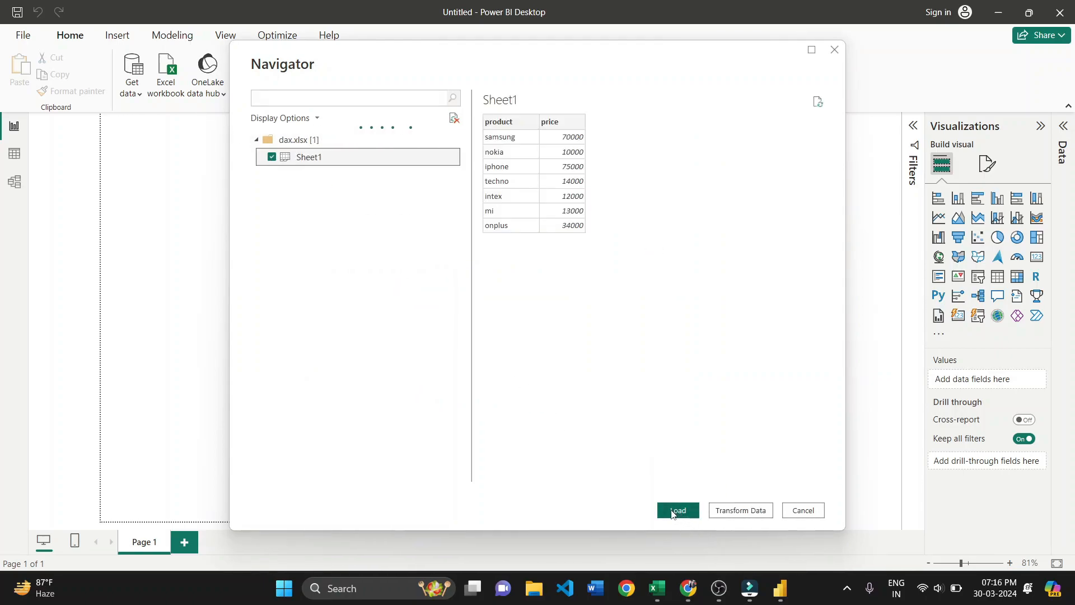
key(alt+Tab)
key(alt+Tab)
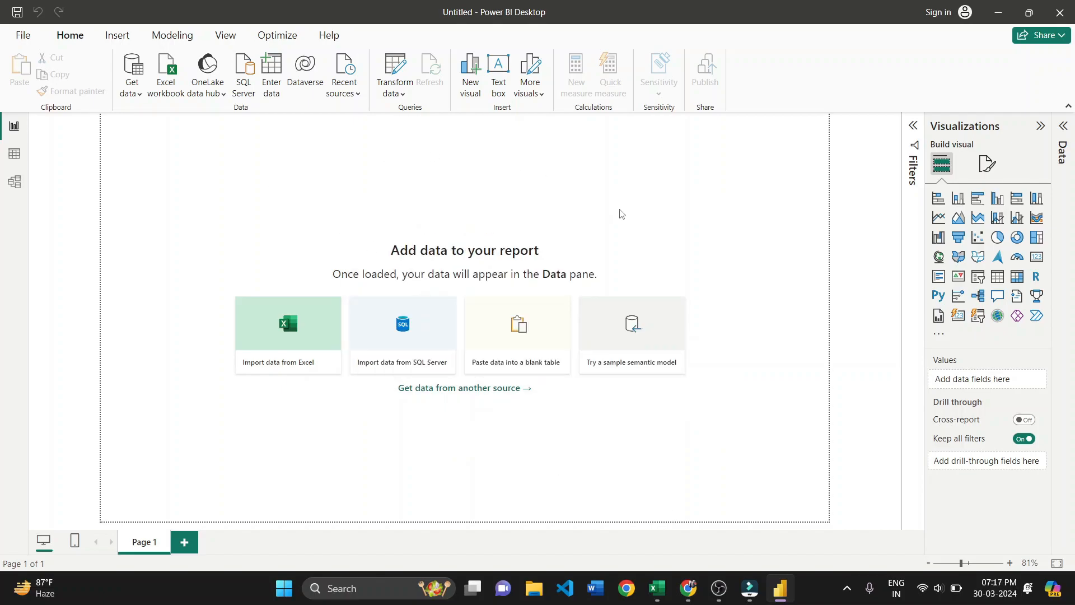
click(14, 154)
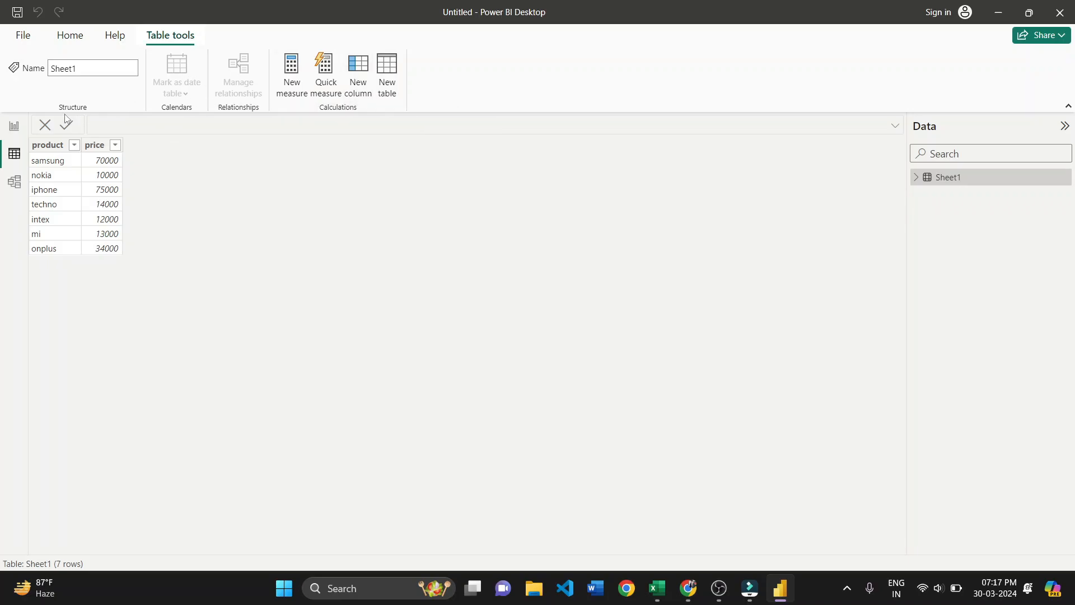
In the report view, add a new calculated column named identifier to the Sheet1 table
click(14, 125)
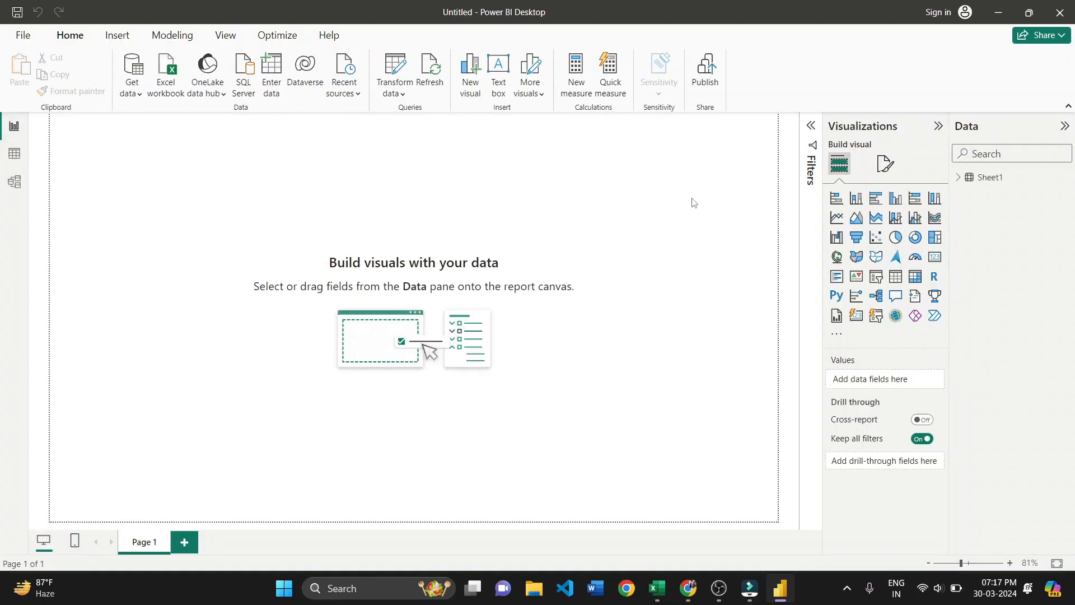
click(980, 178)
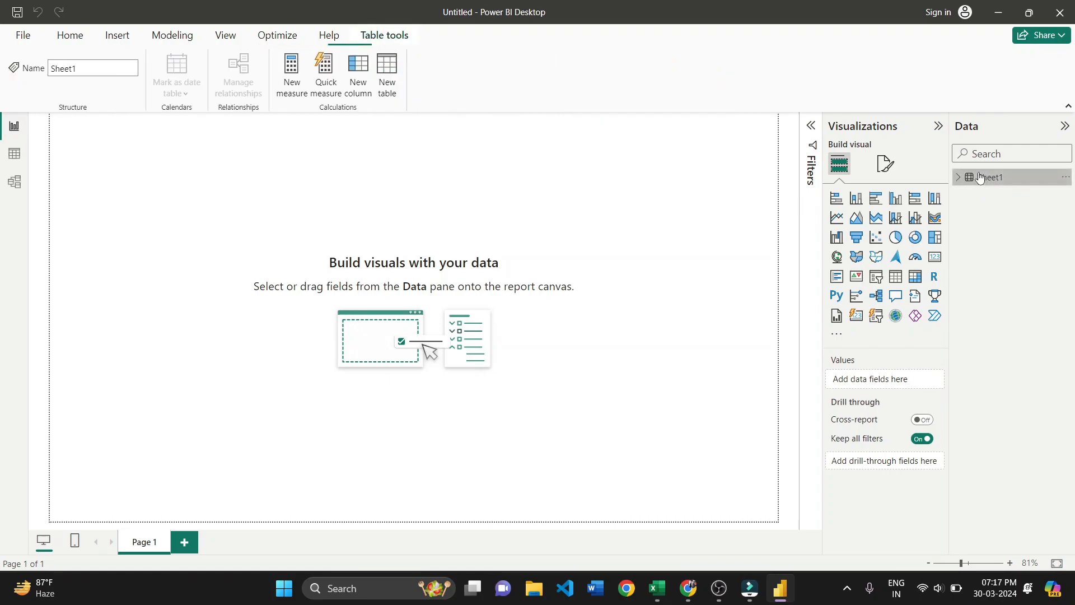
double_click(978, 179)
click(959, 179)
click(1065, 179)
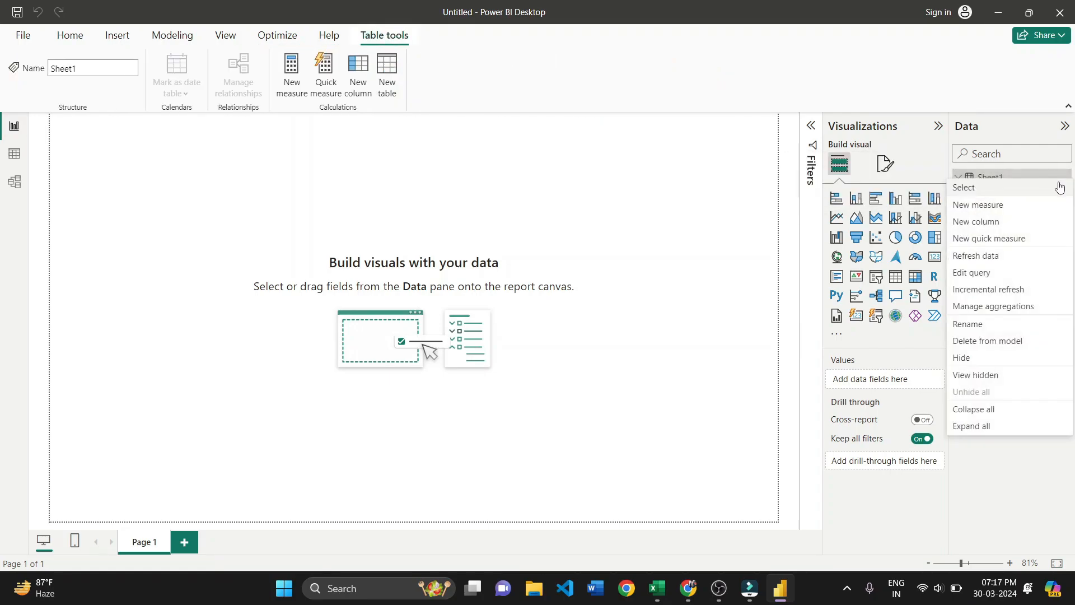
click(979, 223)
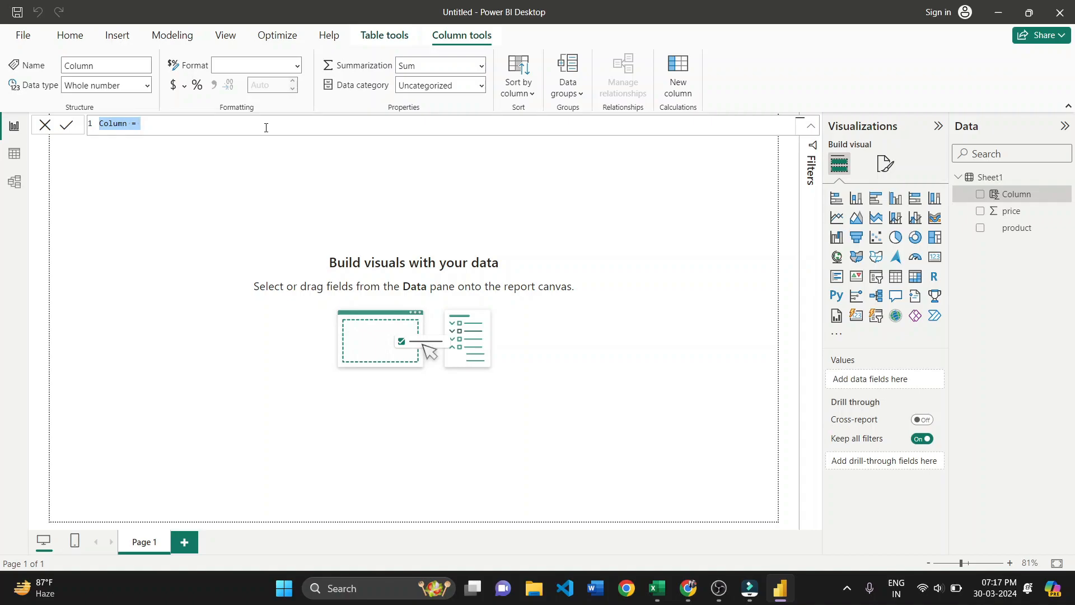
text(identifier)
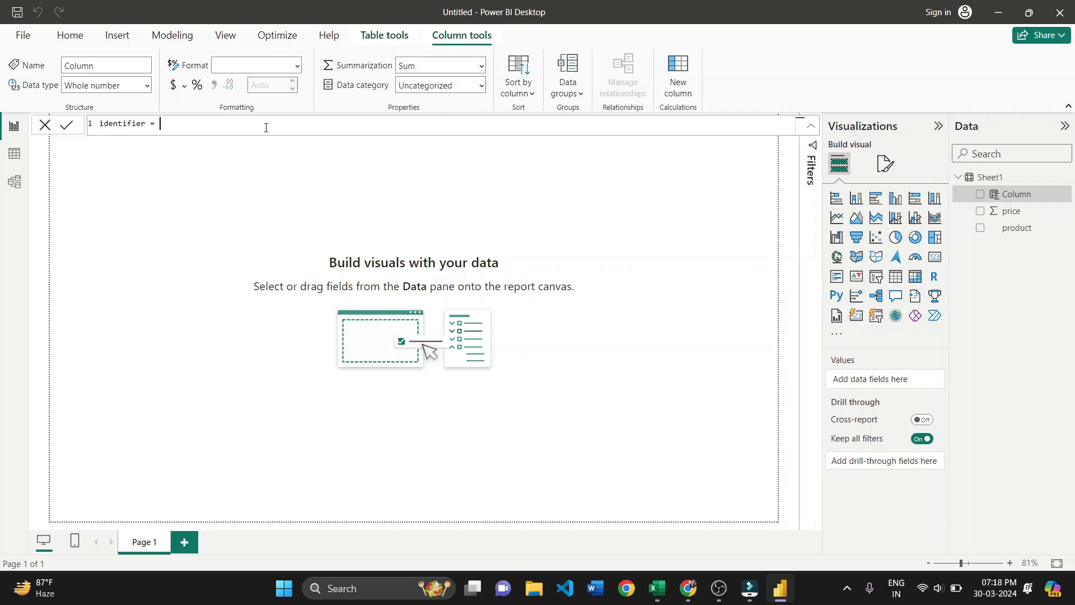
Define the identifier column as IF(Sheet1[price] > 15000 , "High price" , "low price") and check it in the data table
text(IF)
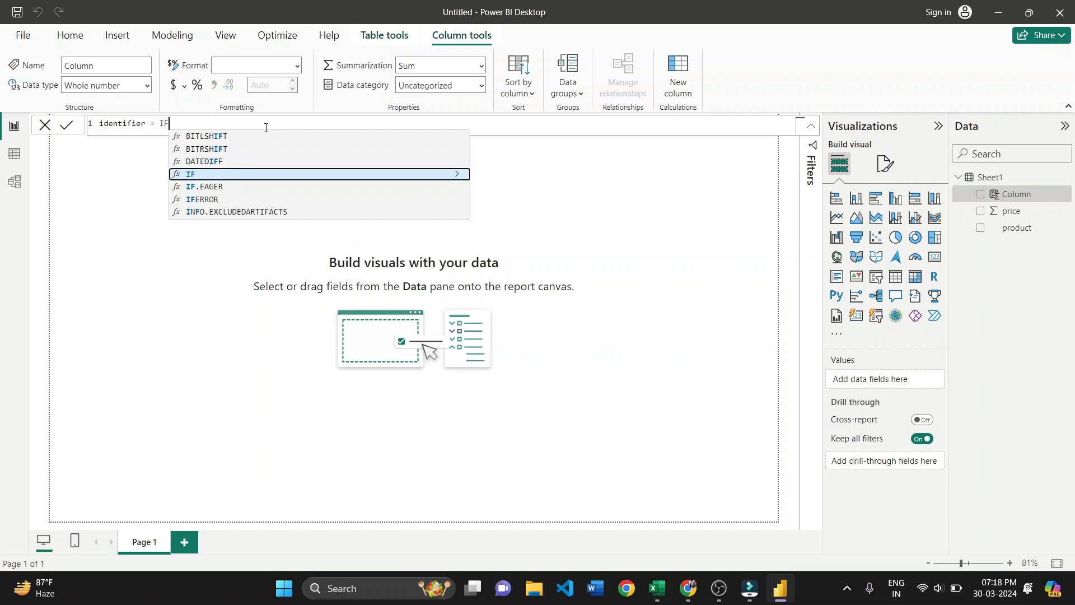
text(()
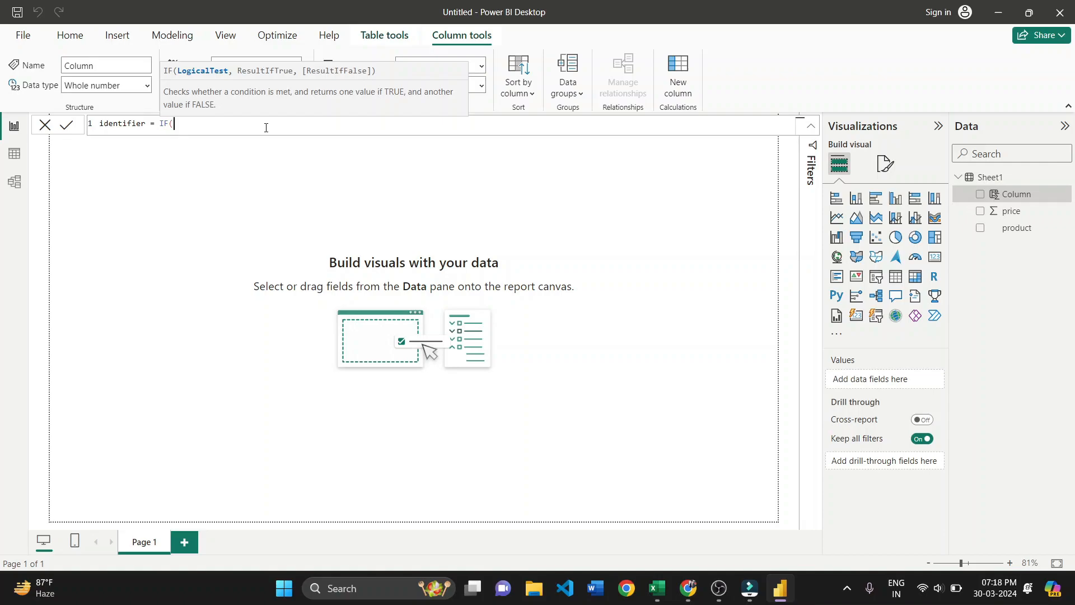
text(she)
key(Tab)
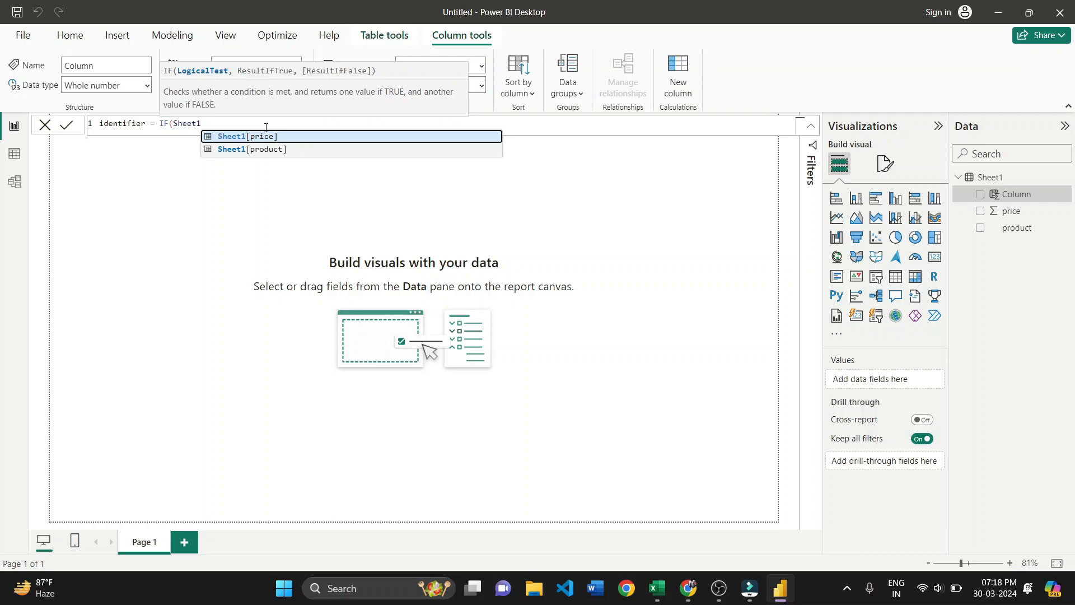
key(Tab)
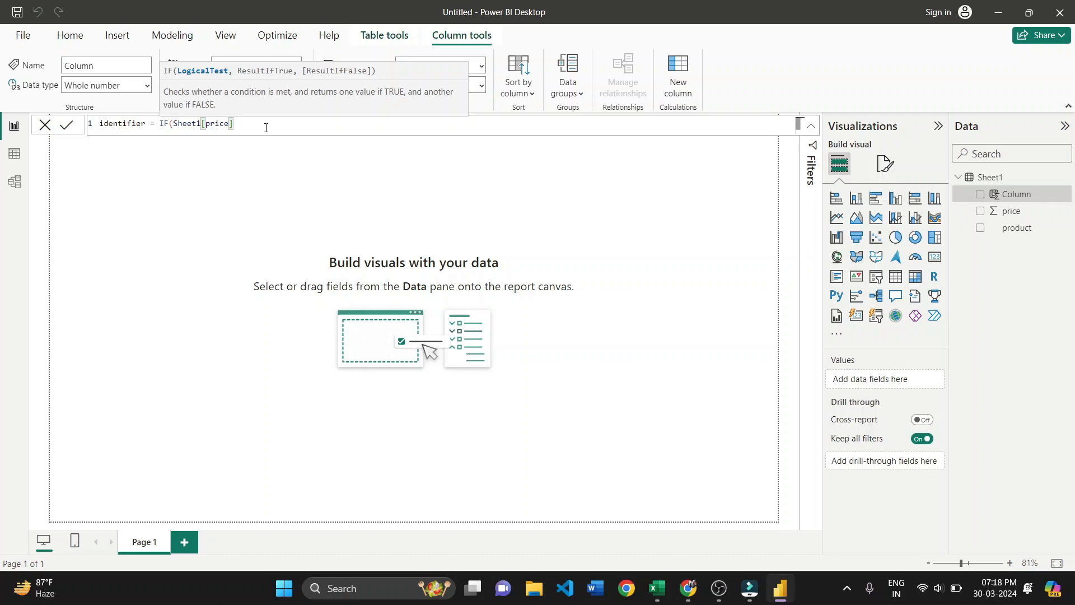
text(>)
text(1000)
key(BackSpace)
key(BackSpace)
key(BackSpace)
key(BackSpace)
text(15000 ,)
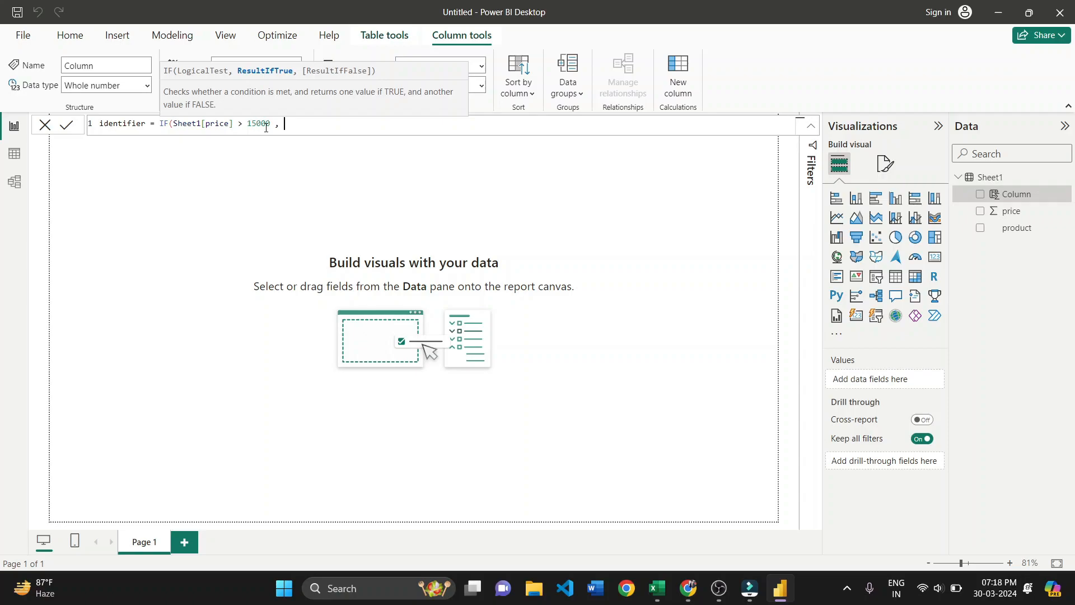
text("High price" ,)
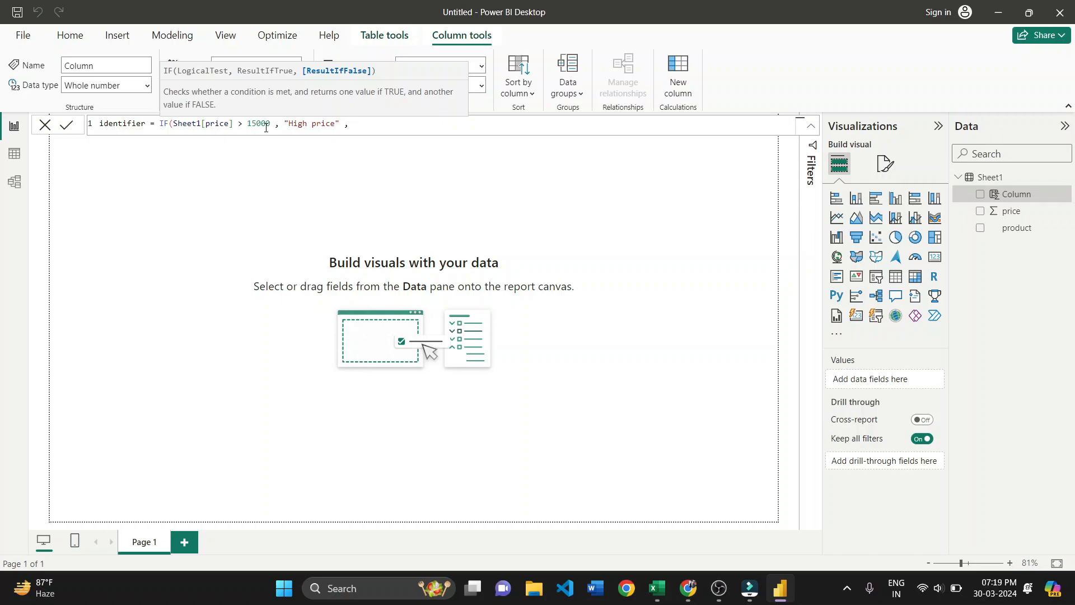
text("low price"))
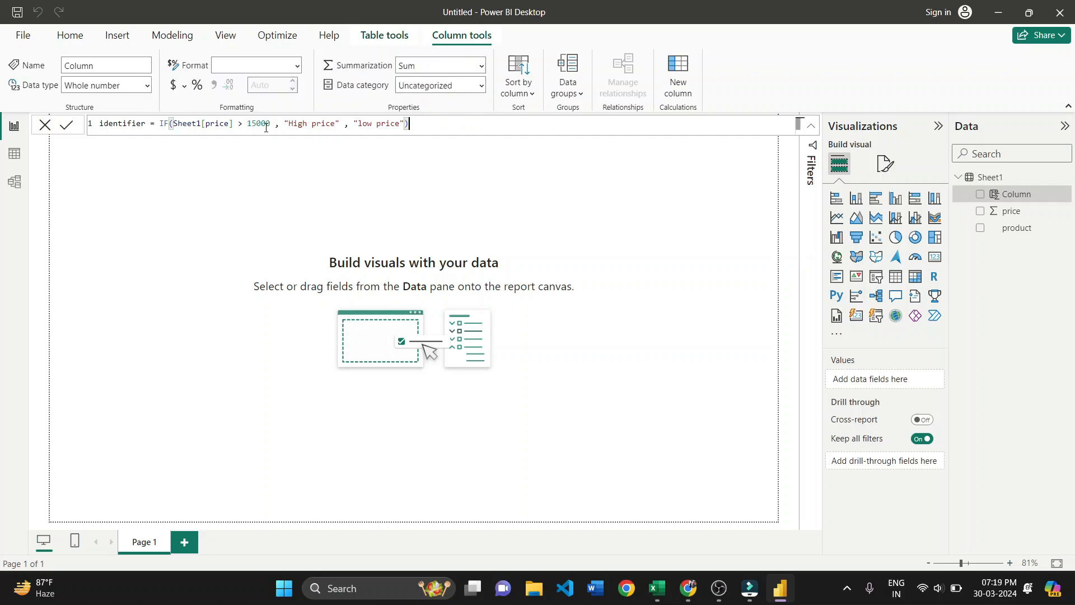
click(266, 127)
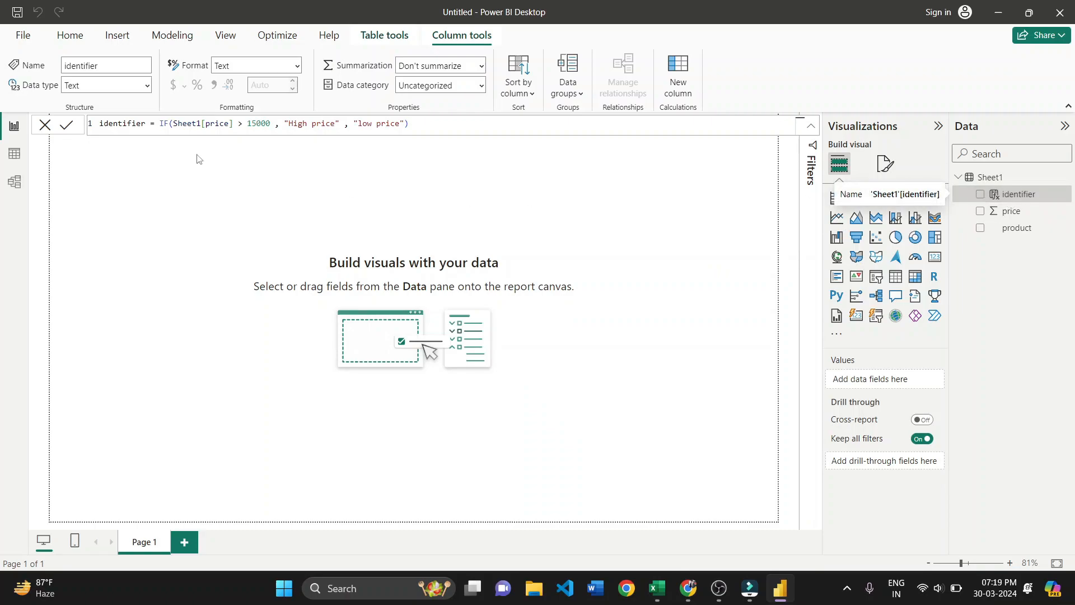
click(11, 154)
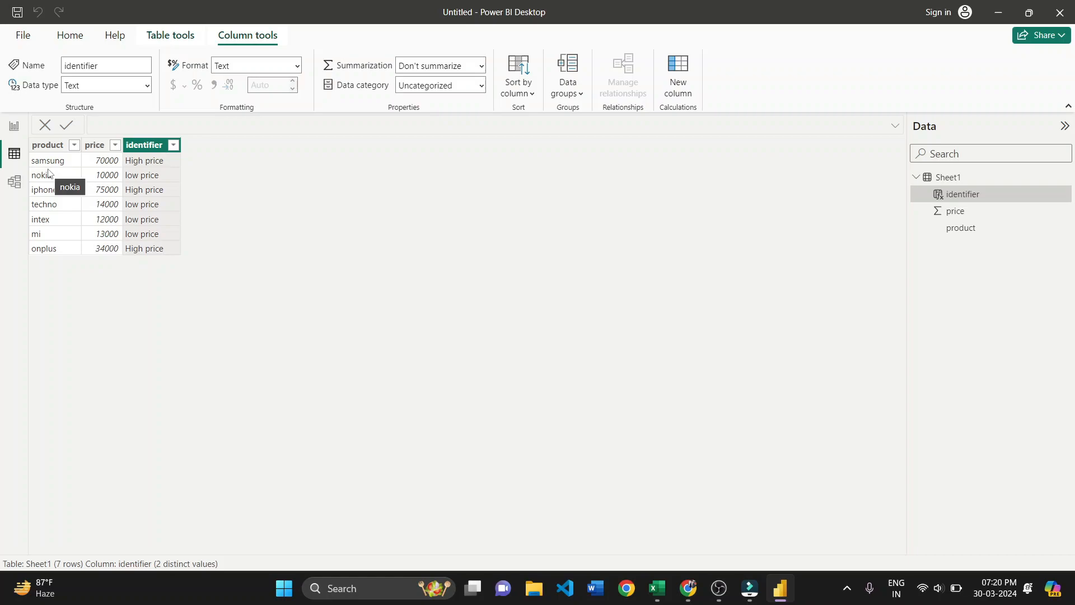
Return to the report page, insert a pie chart, and move it to the upper middle of the canvas
click(11, 127)
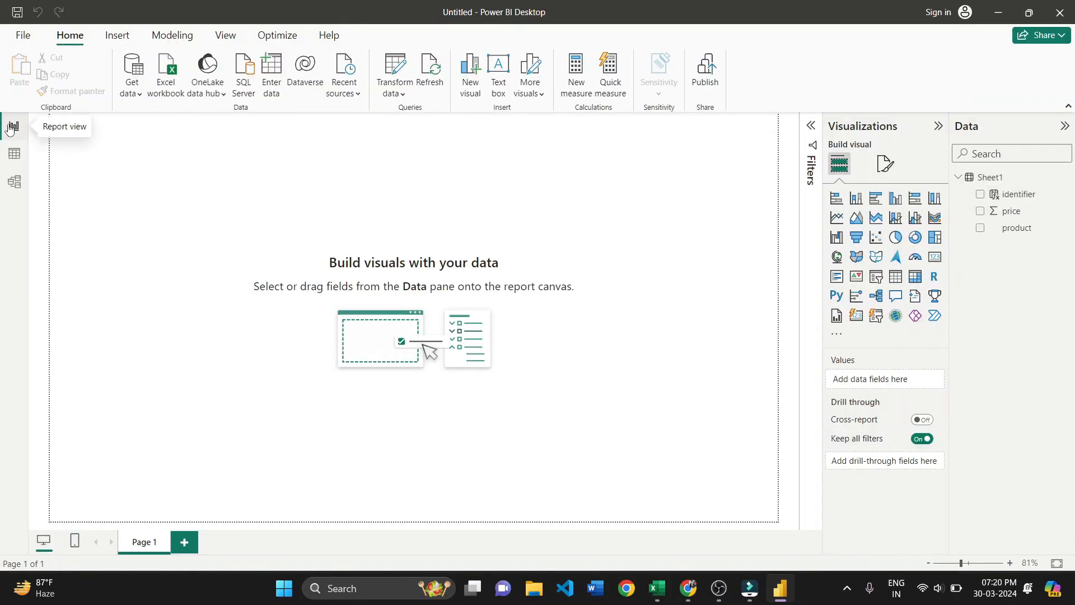
click(894, 242)
drag(168, 235, 404, 275)
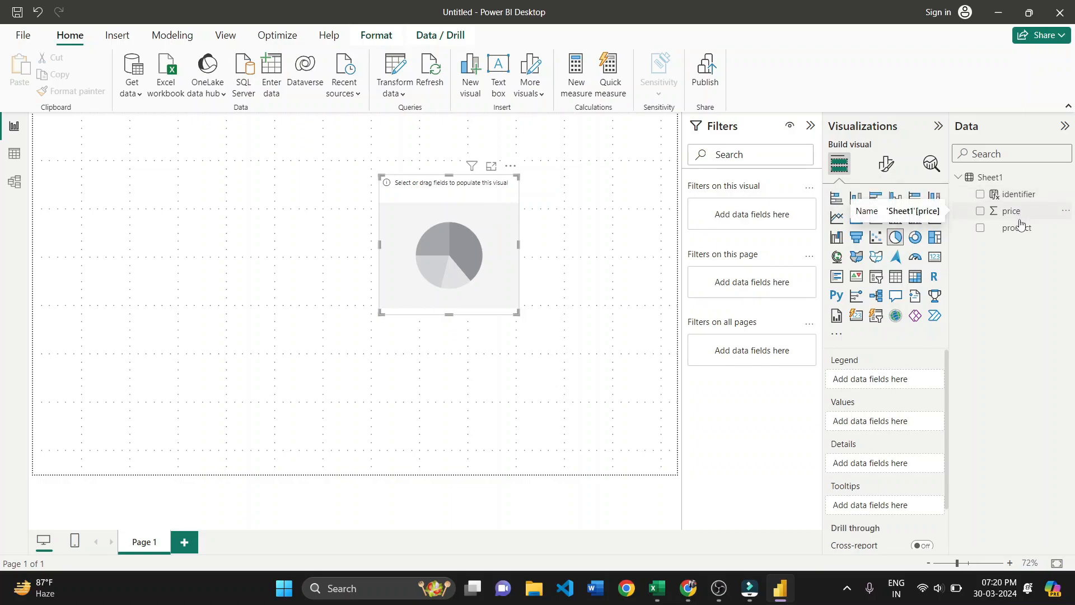
Use identifier as the pie chart's legend and its count as the values, and enlarge the chart mainly in width
drag(1015, 195, 890, 379)
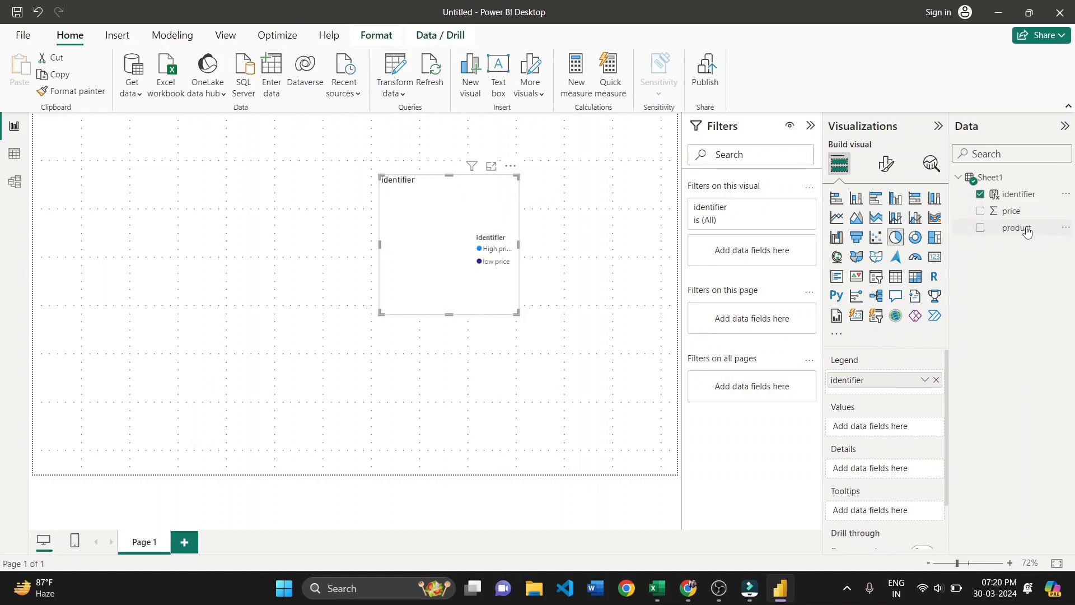
drag(1024, 199, 888, 427)
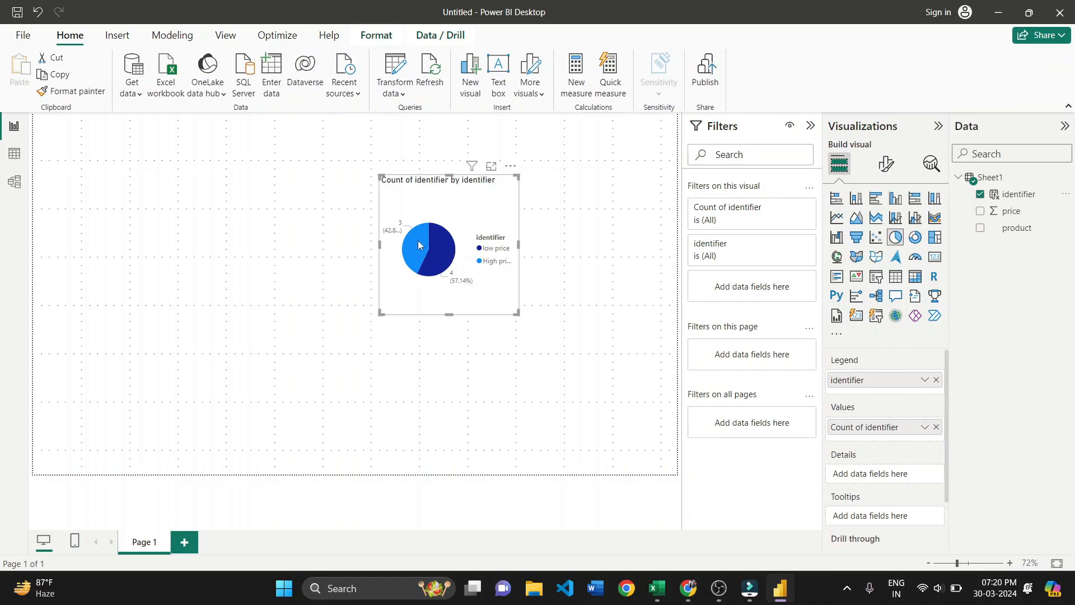
drag(517, 314, 650, 342)
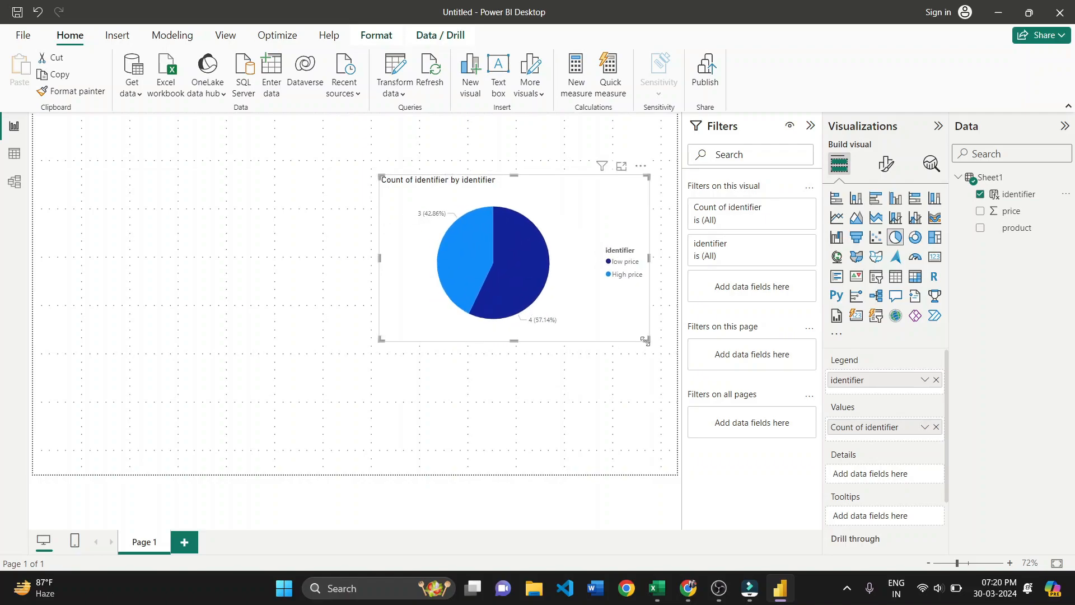